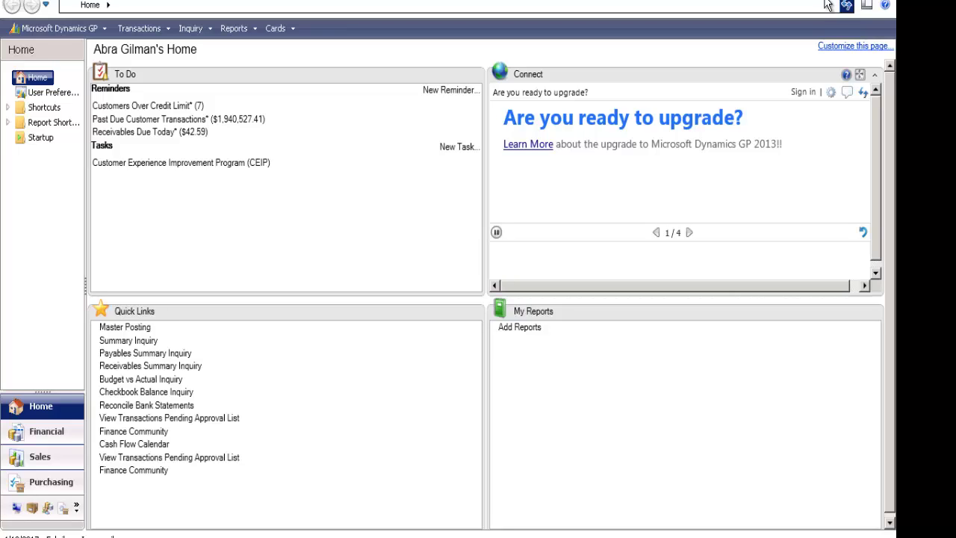
# Step: Open the Microsoft Dynamics GP application menu from the Home page
pyautogui.click(84, 28)
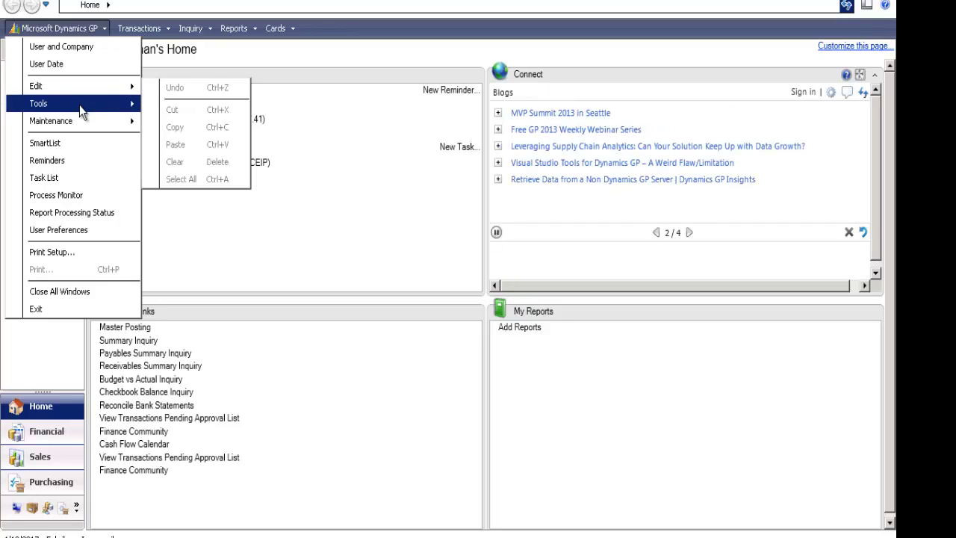
# Step: Start Report Writer from Tools > Customize
pyautogui.moveTo(79, 106)
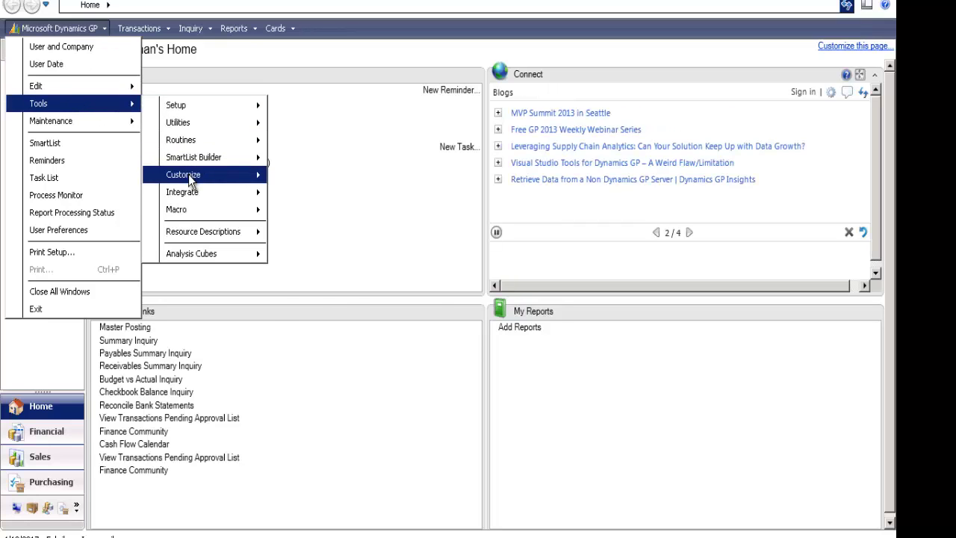
pyautogui.moveTo(190, 182)
pyautogui.click(318, 177)
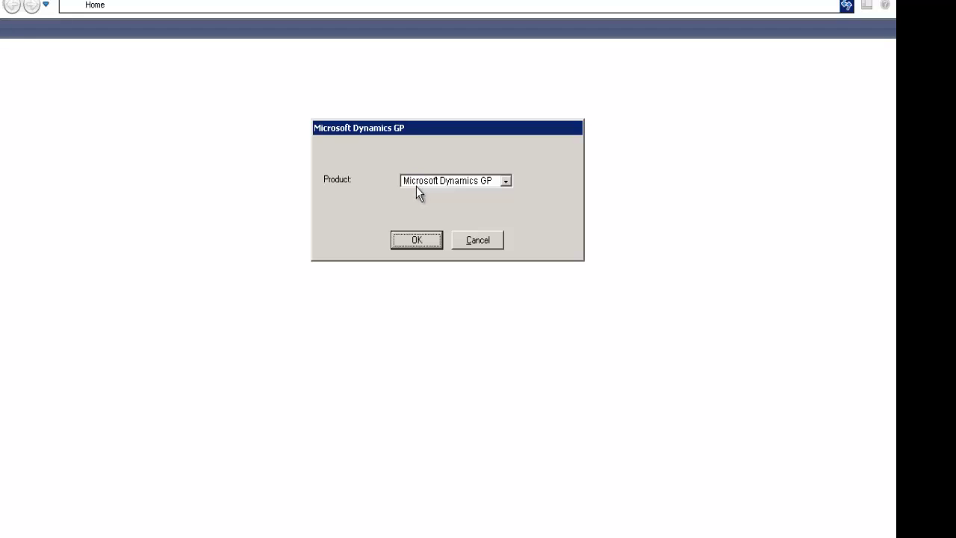
# Step: Open the layout of the modified SOP Blank Order Form report for the Microsoft Dynamics GP product
pyautogui.click(406, 240)
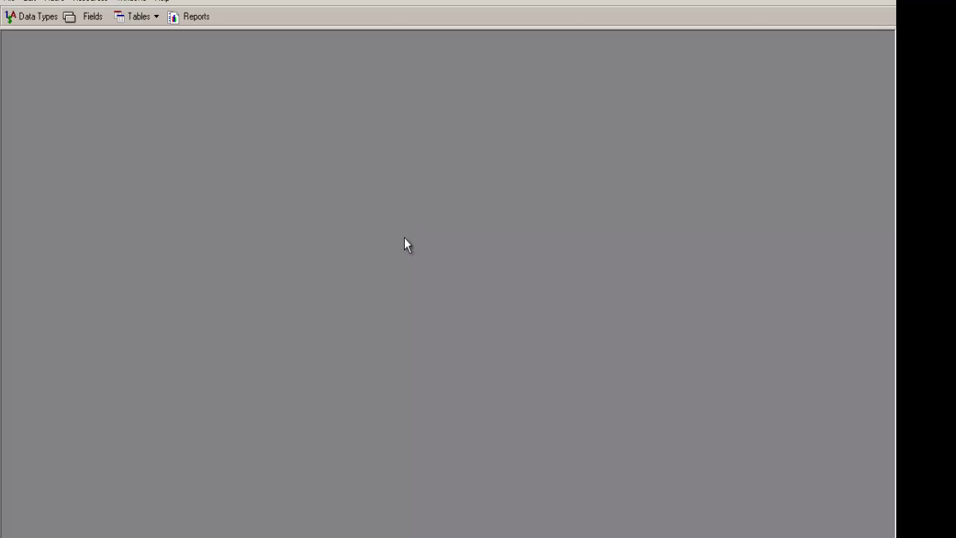
pyautogui.click(194, 17)
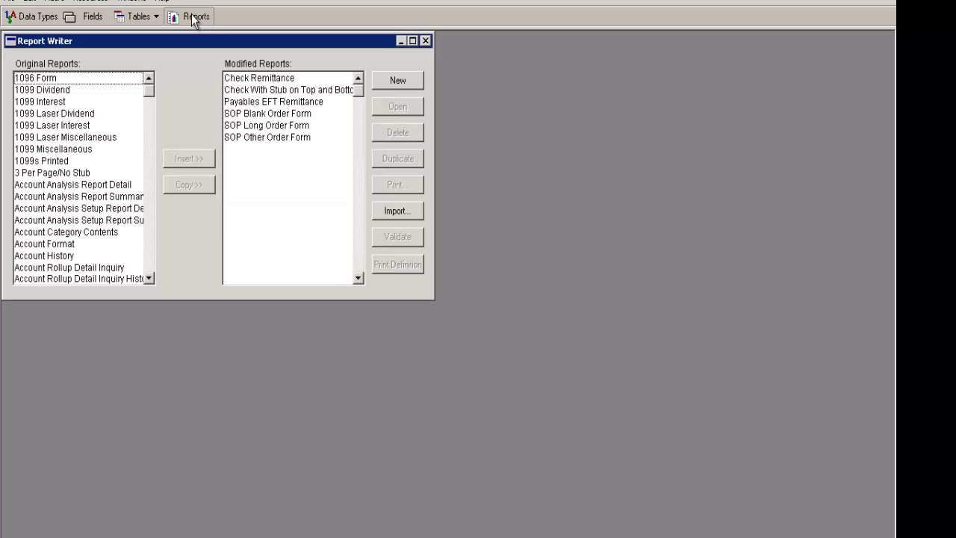
pyautogui.click(258, 115)
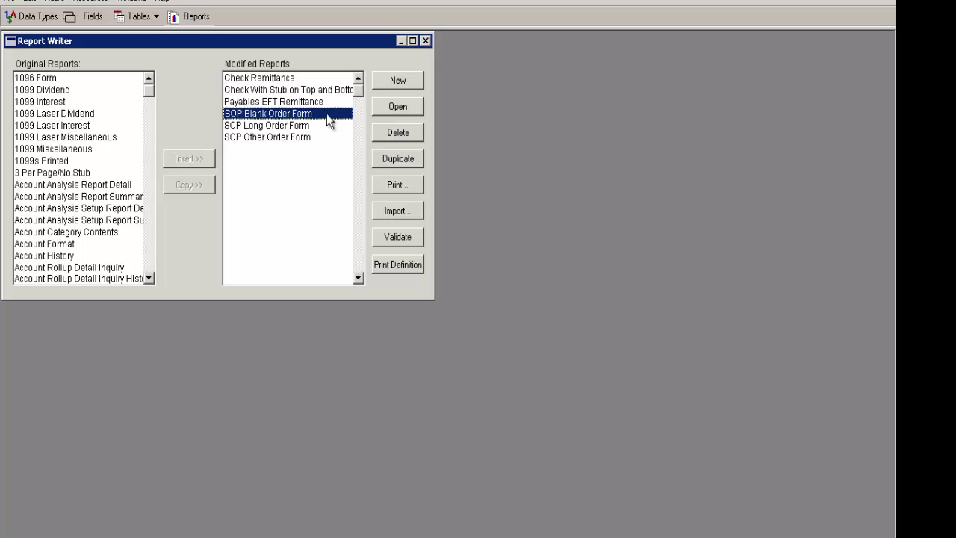
pyautogui.click(374, 106)
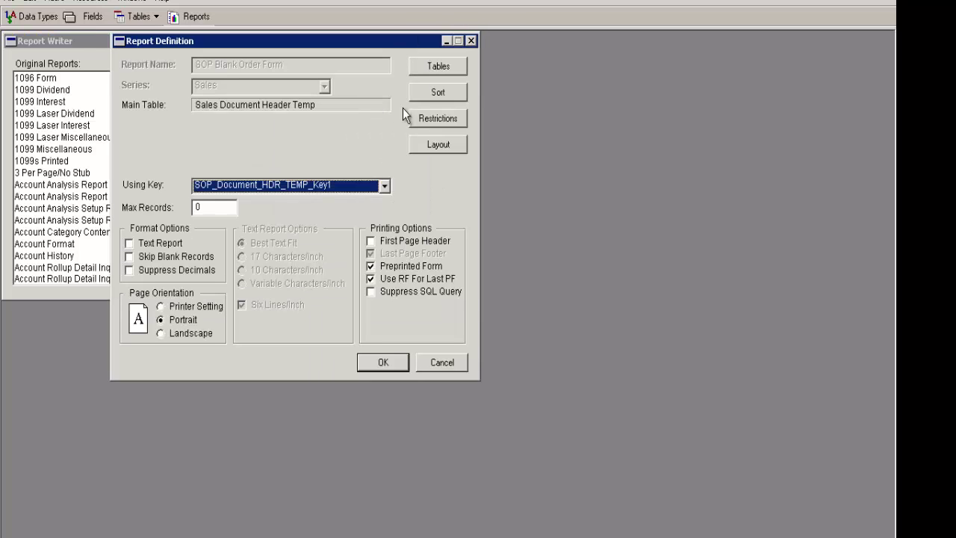
pyautogui.click(430, 145)
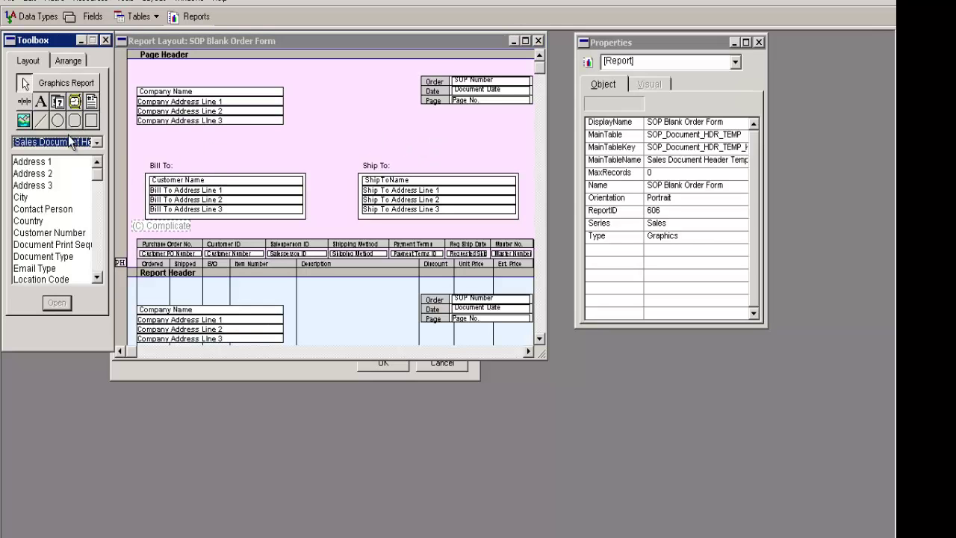
# Step: Inspect the (C) Complicated Address Calc Field expression under Calculated Fields, closing it unchanged
pyautogui.click(96, 142)
pyautogui.scroll(2, 97, 163)
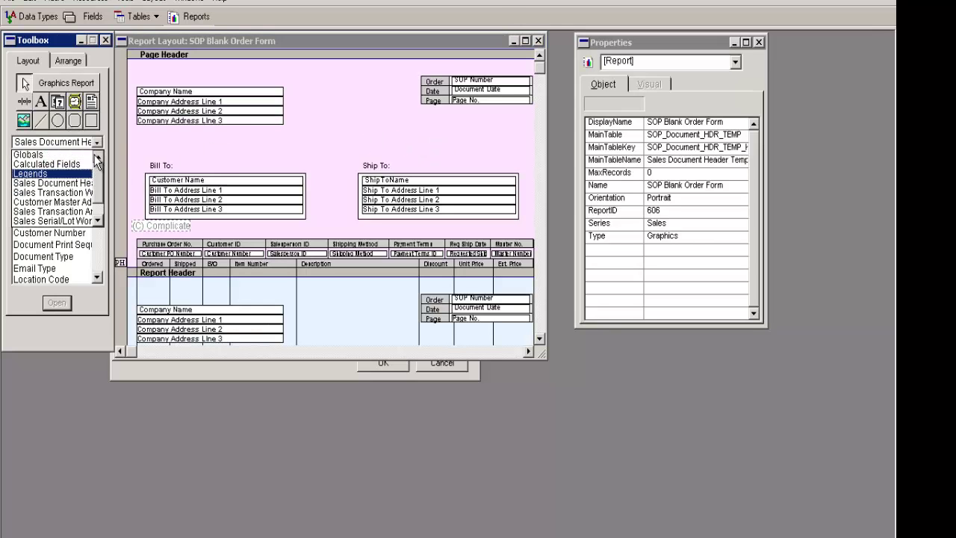
pyautogui.click(75, 165)
pyautogui.doubleClick(68, 164)
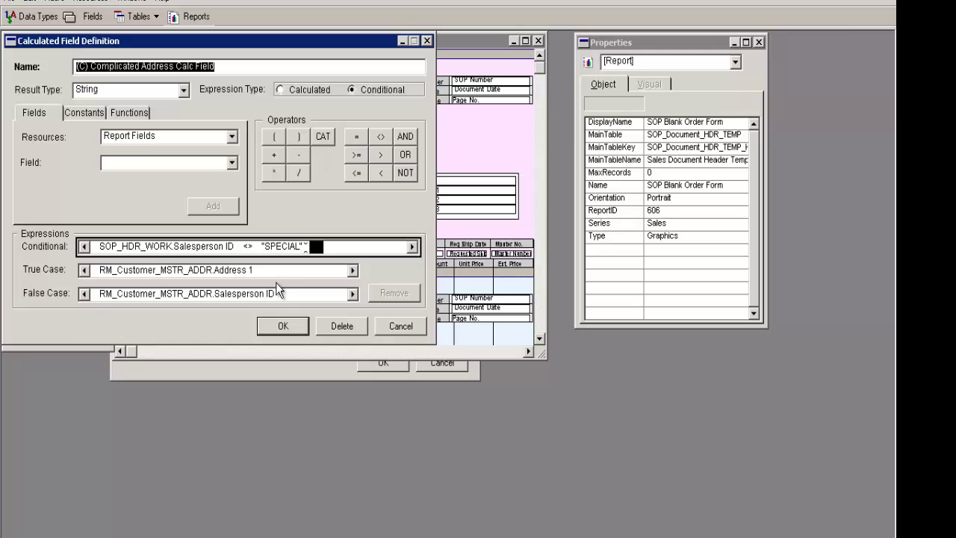
pyautogui.click(407, 326)
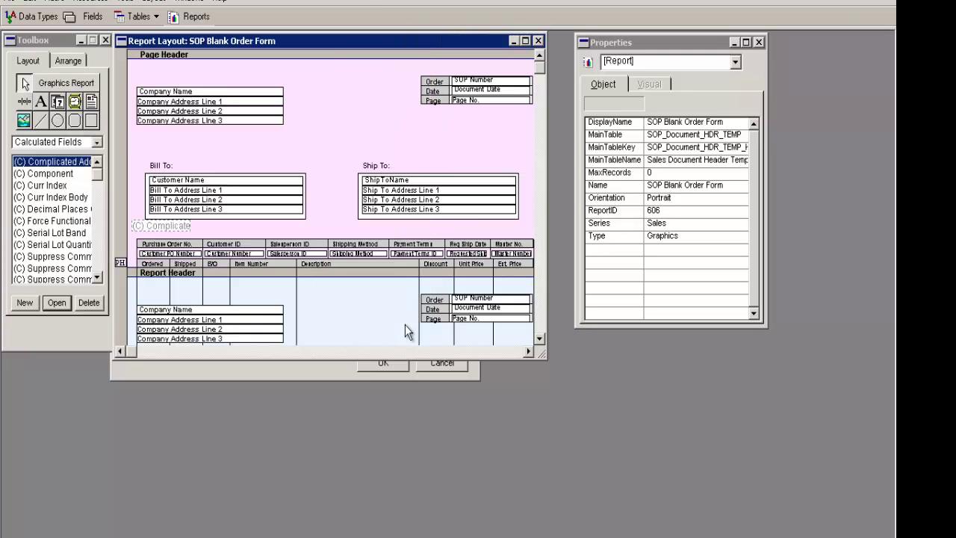
# Step: Close the layout and report definition and return from Report Writer to Dynamics GP
pyautogui.click(539, 41)
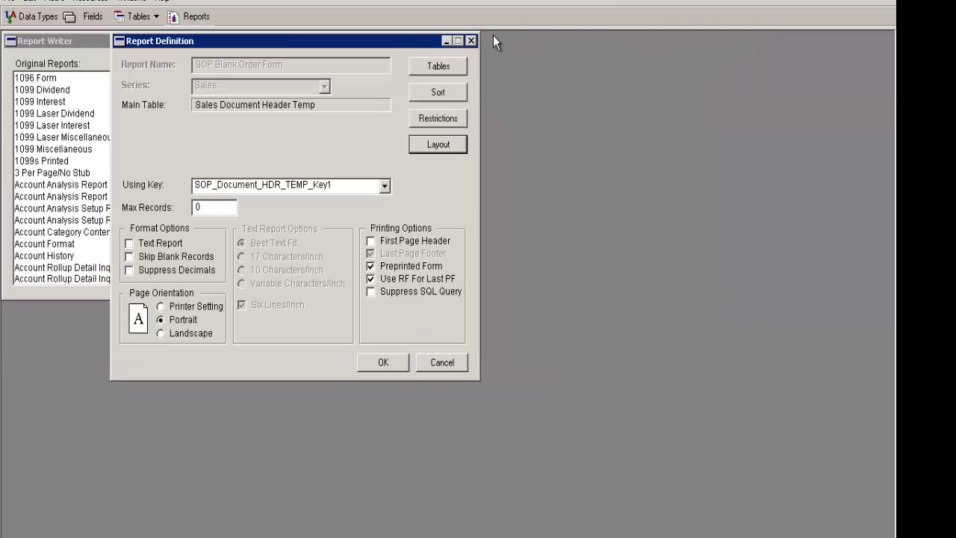
pyautogui.click(471, 41)
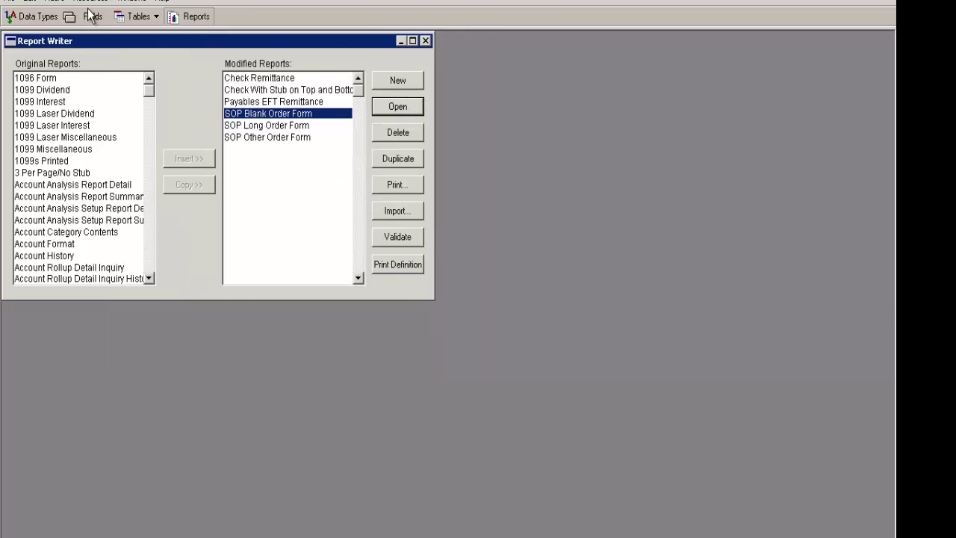
pyautogui.click(14, 3)
pyautogui.click(23, 66)
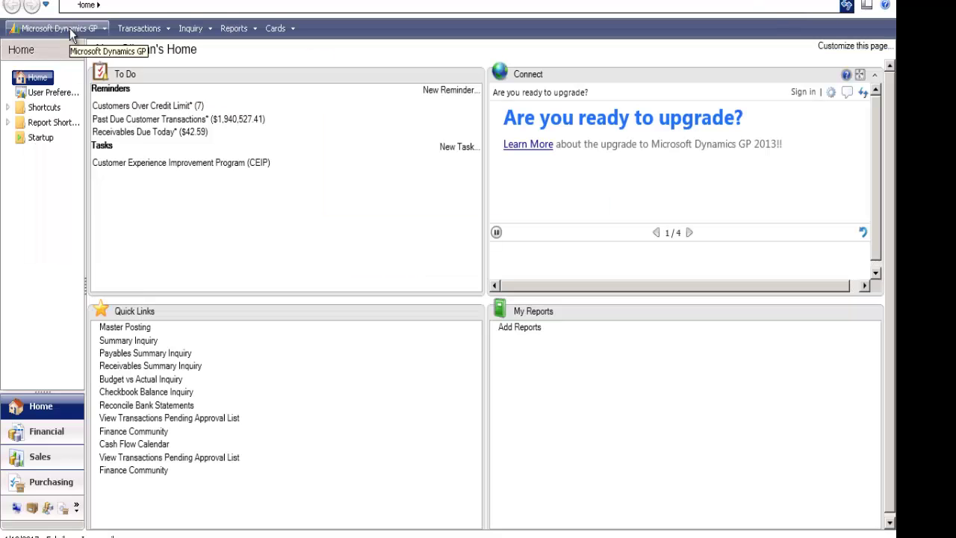
# Step: Export the SOP Blank Order Form customization as SOPBlank.package, replacing the existing file
pyautogui.click(69, 29)
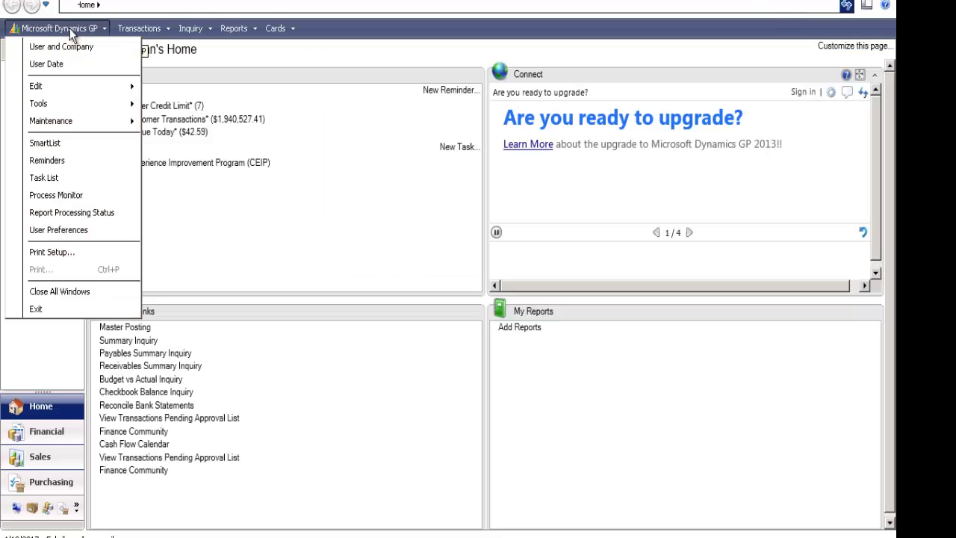
pyautogui.moveTo(63, 108)
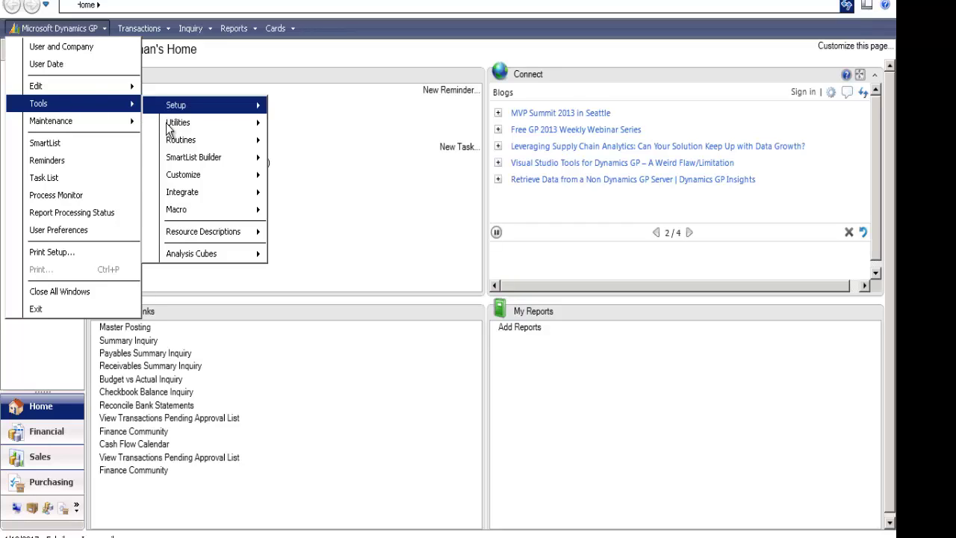
pyautogui.moveTo(182, 178)
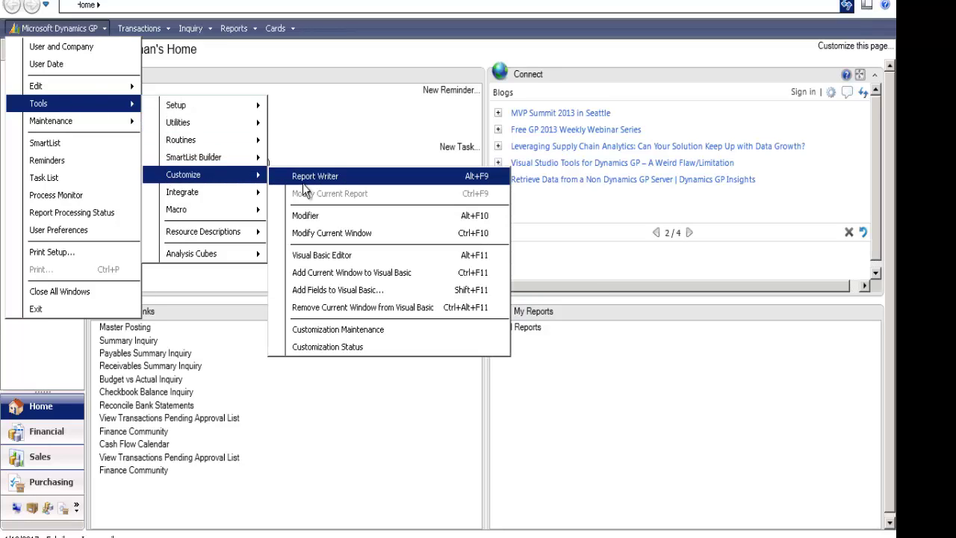
pyautogui.click(303, 333)
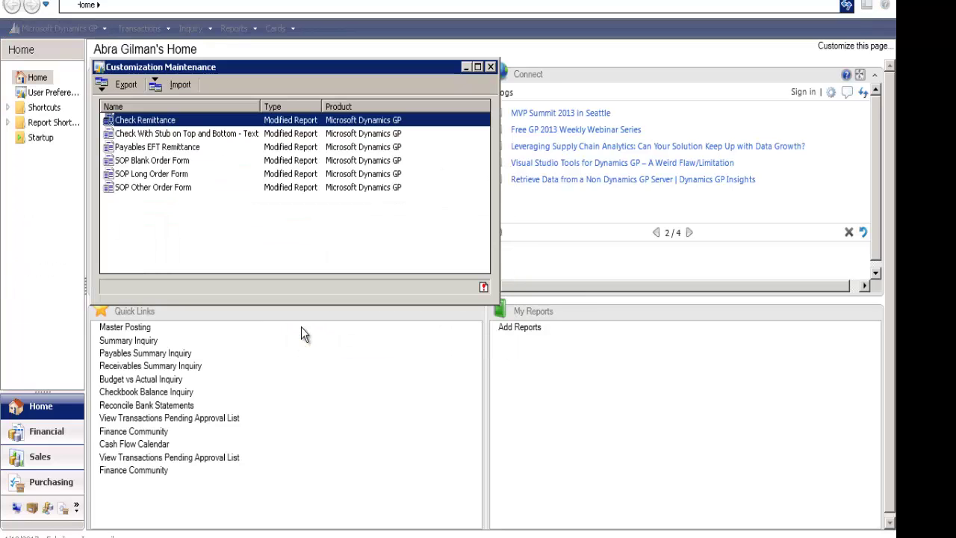
pyautogui.click(184, 163)
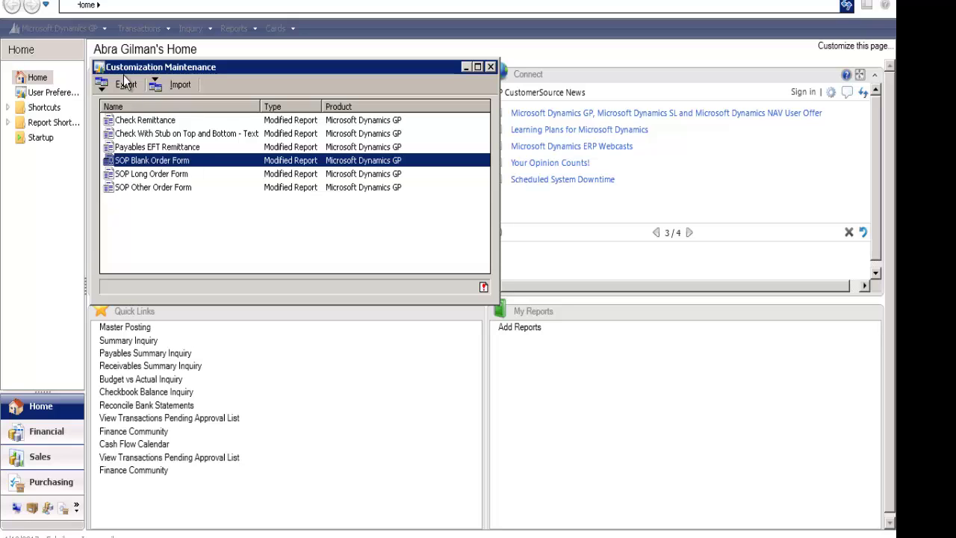
pyautogui.click(124, 84)
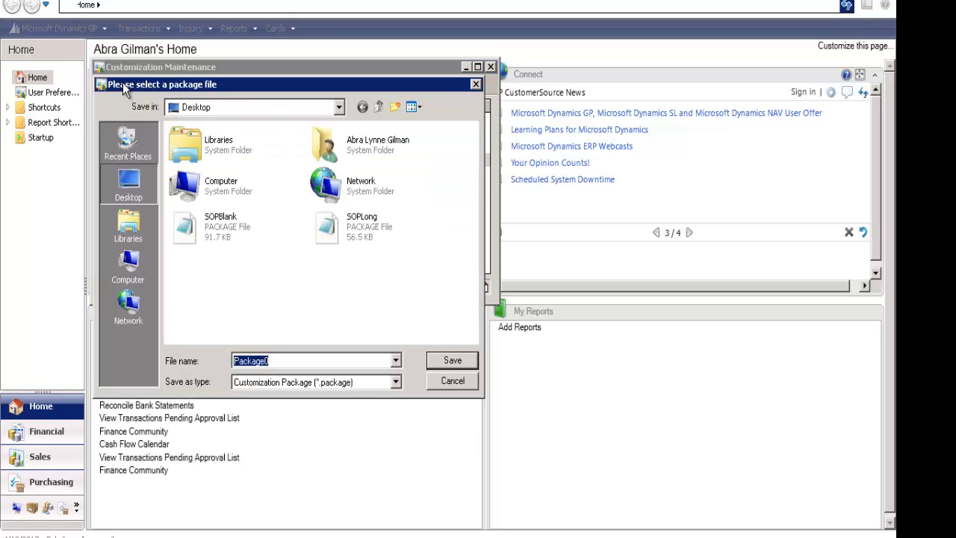
pyautogui.write('SOPBlank.package')
pyautogui.press('Return')
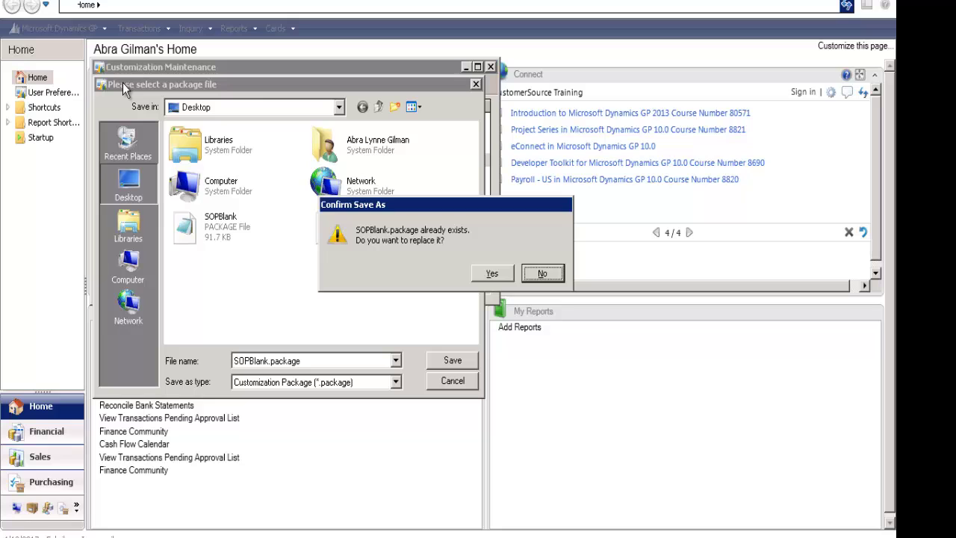
pyautogui.click(504, 272)
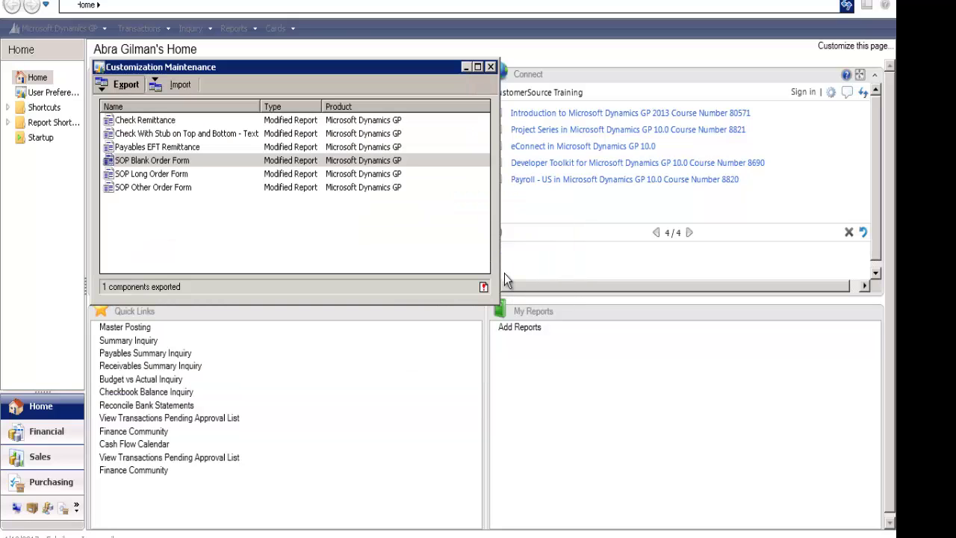
# Step: Export the SOP Long Order Form customization as SOPLong.package, replacing the existing file
pyautogui.click(198, 177)
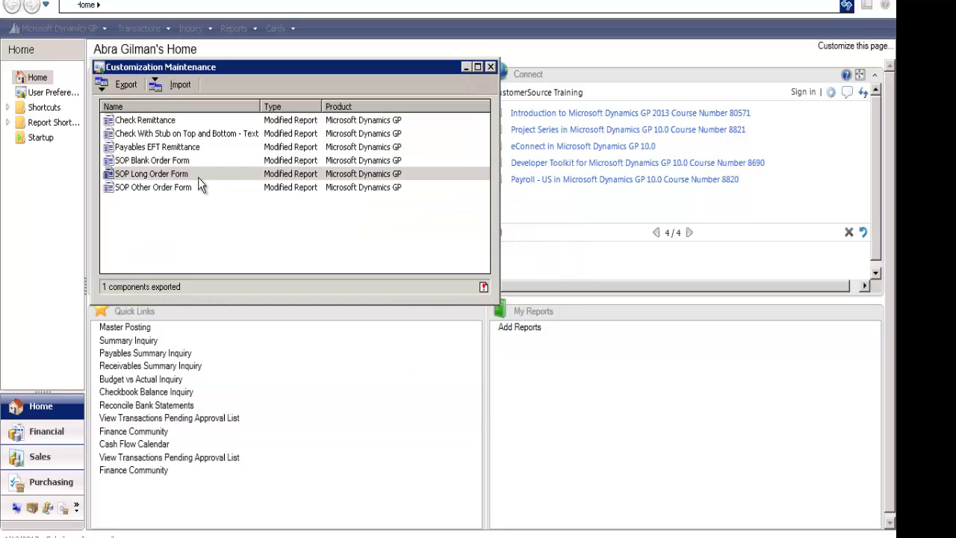
pyautogui.click(127, 86)
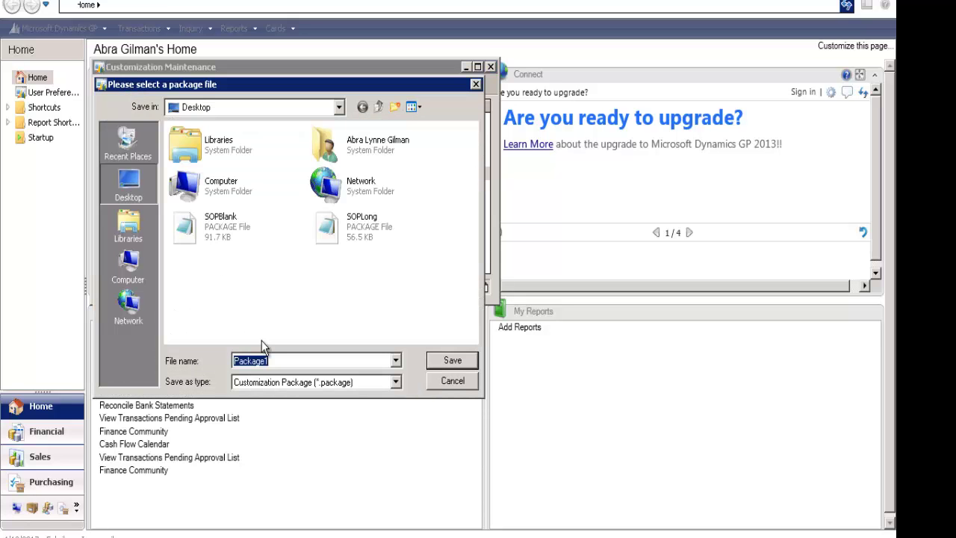
pyautogui.write('SOPLong.package')
pyautogui.press('Return')
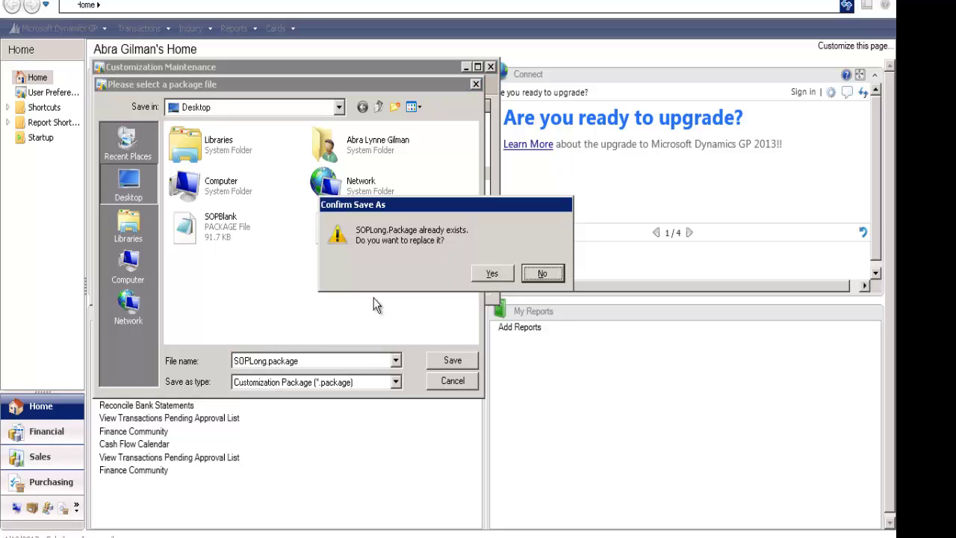
pyautogui.click(490, 274)
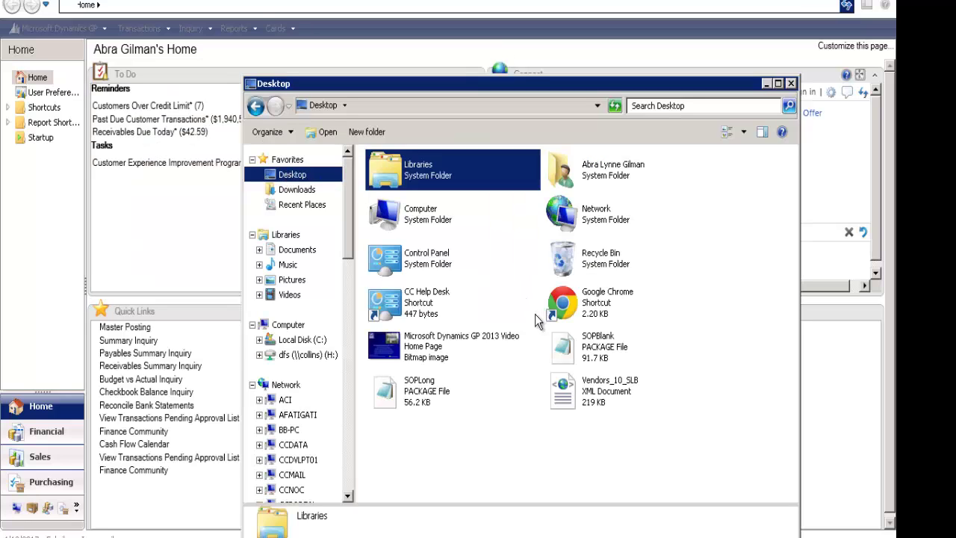
# Step: Open SOPBlank.package from the Desktop in Notepad
pyautogui.rightClick(586, 350)
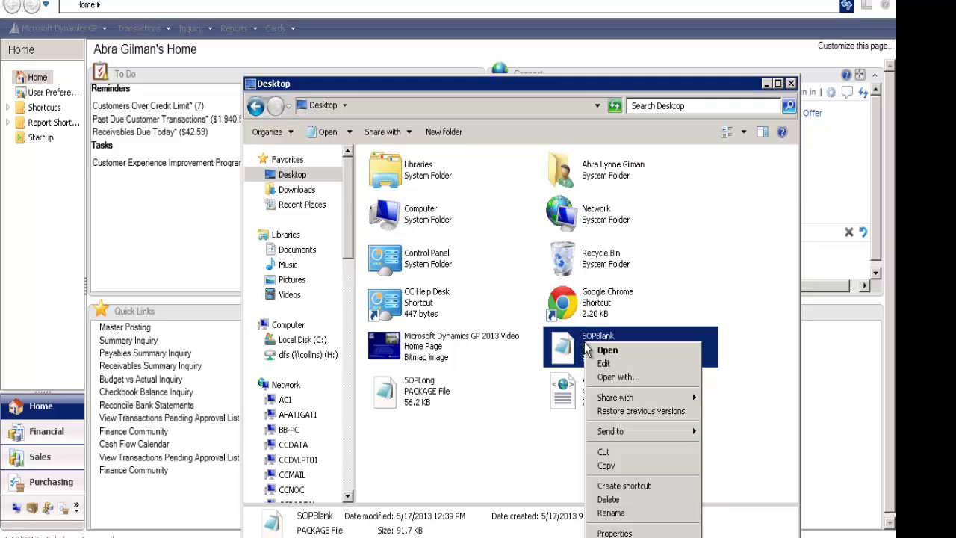
pyautogui.click(618, 376)
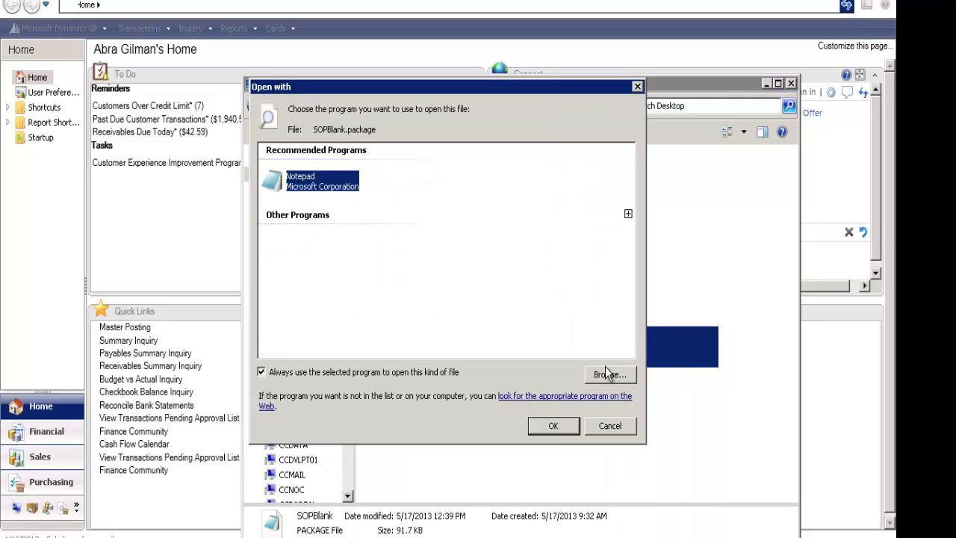
pyautogui.click(553, 430)
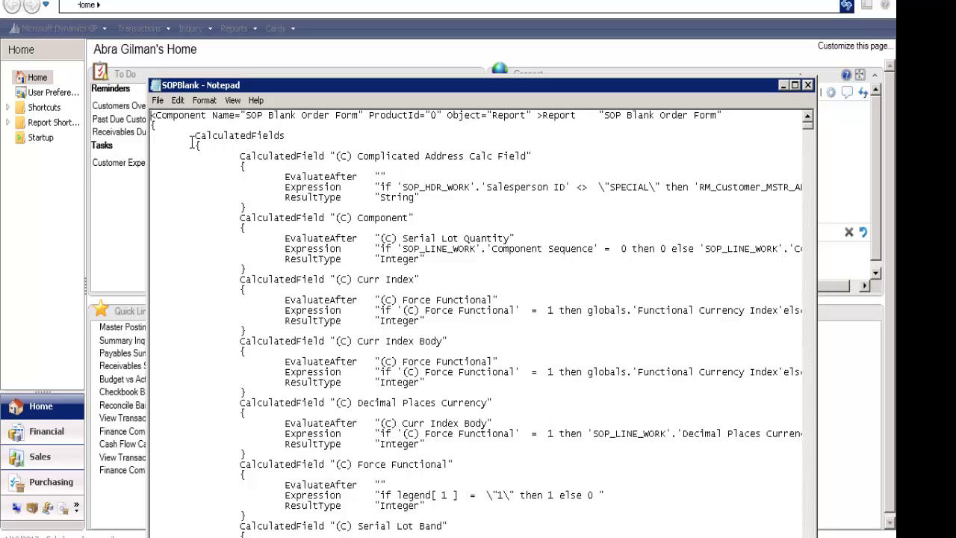
# Step: Select the (C) Complicated Address Calc Field block in SOPBlank and copy it
pyautogui.moveTo(196, 146); pyautogui.dragTo(316, 206)
pyautogui.hotkey('ctrl', 'c')
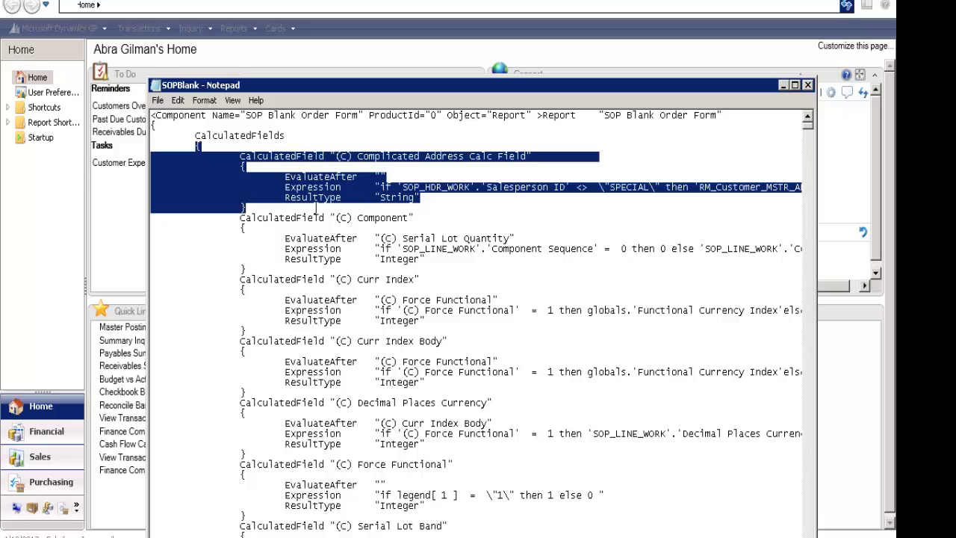
pyautogui.click(178, 100)
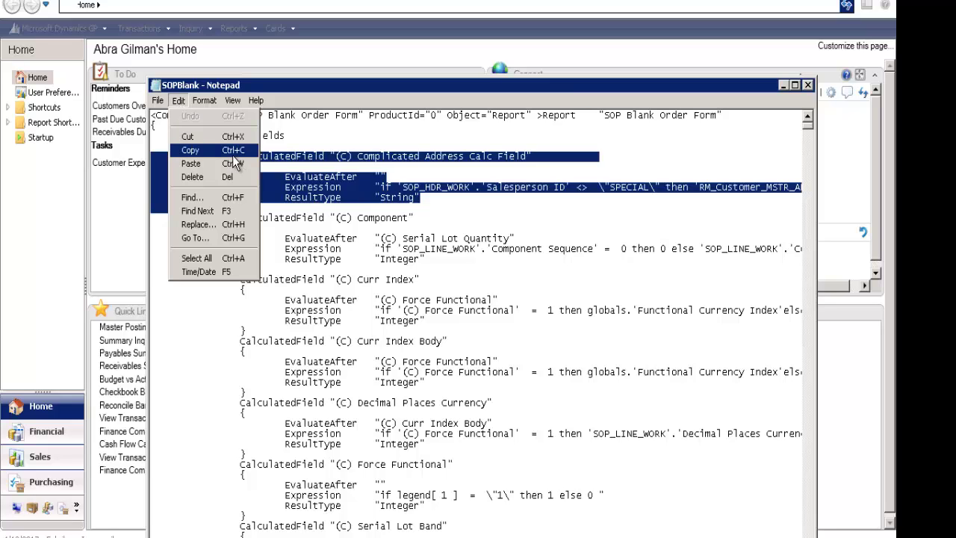
# Step: Close SOPBlank and open the SOPLong package in Notepad
pyautogui.click(807, 85)
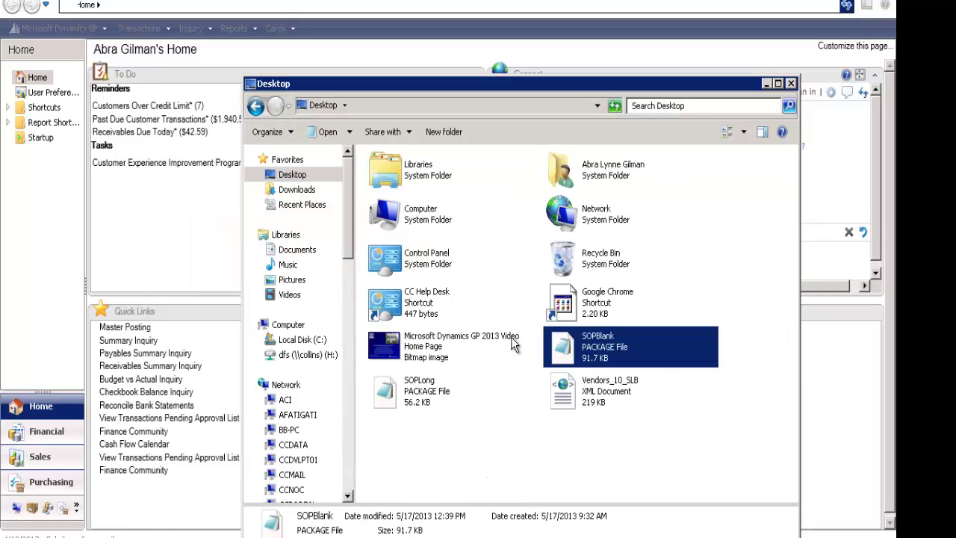
pyautogui.rightClick(431, 401)
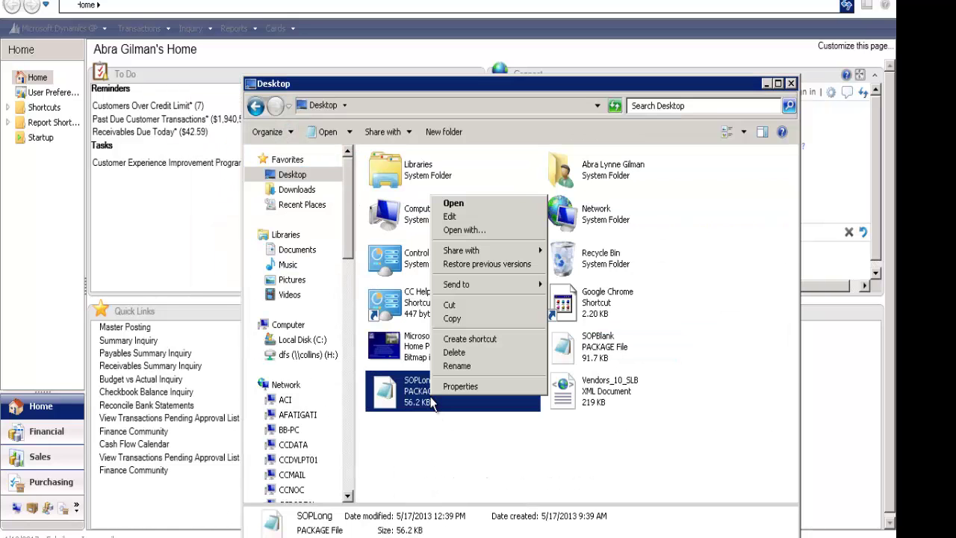
pyautogui.click(480, 230)
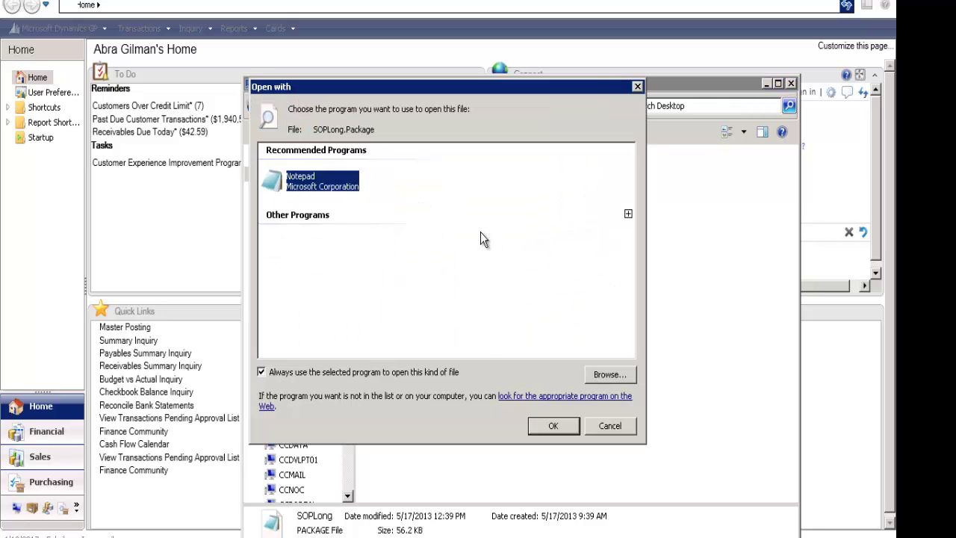
pyautogui.click(556, 423)
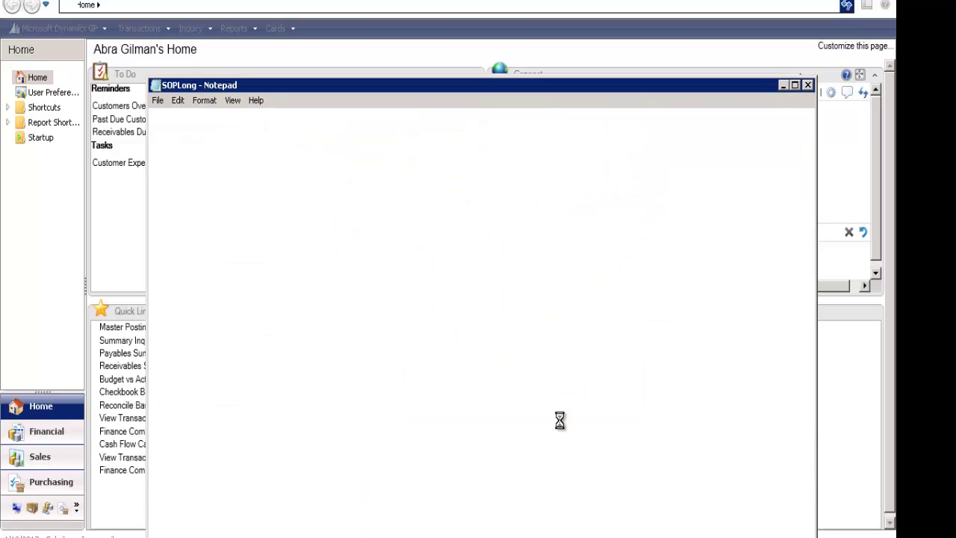
# Step: Paste the copied field over the (C) BillTo Address City-State-Zip block, save SOPLong, and close the windows
pyautogui.moveTo(420, 197); pyautogui.dragTo(196, 147)
pyautogui.rightClick(193, 168)
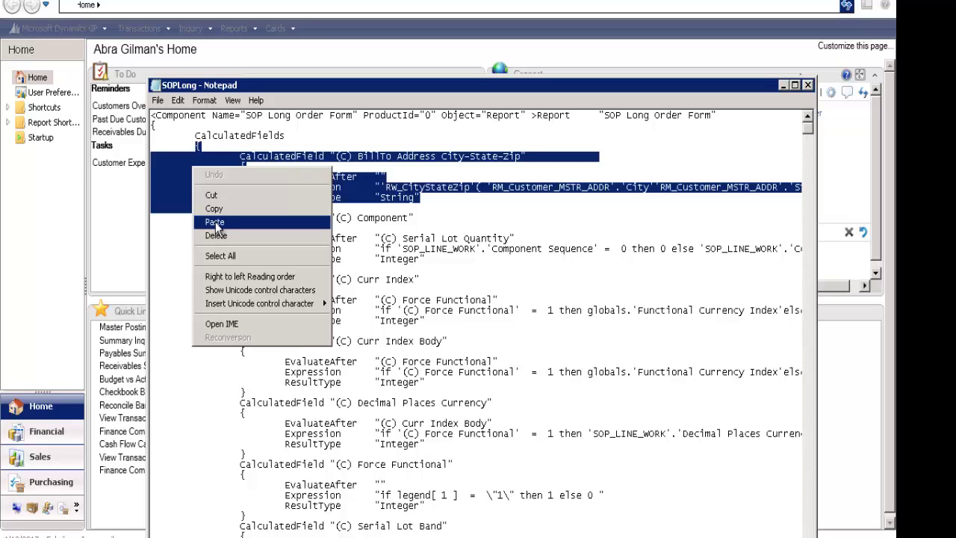
pyautogui.click(215, 222)
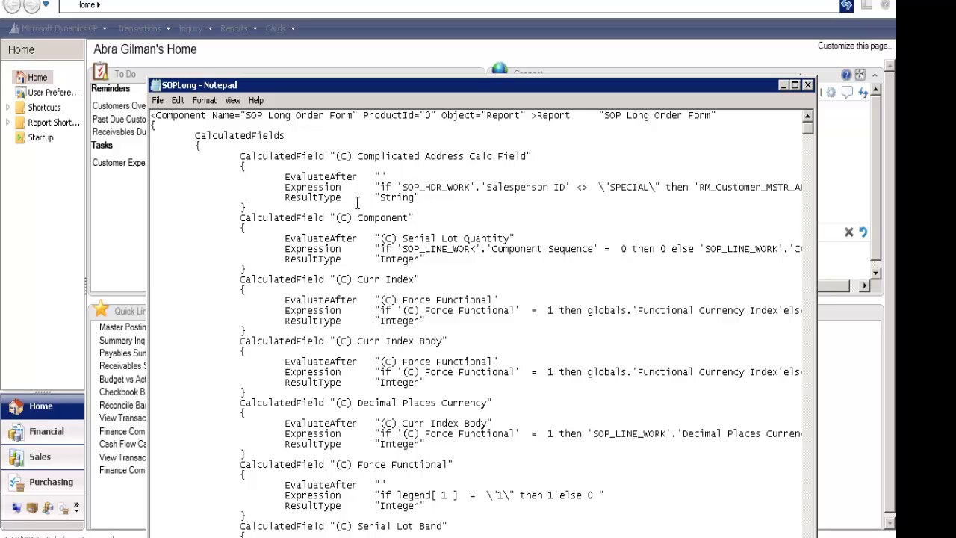
pyautogui.click(163, 100)
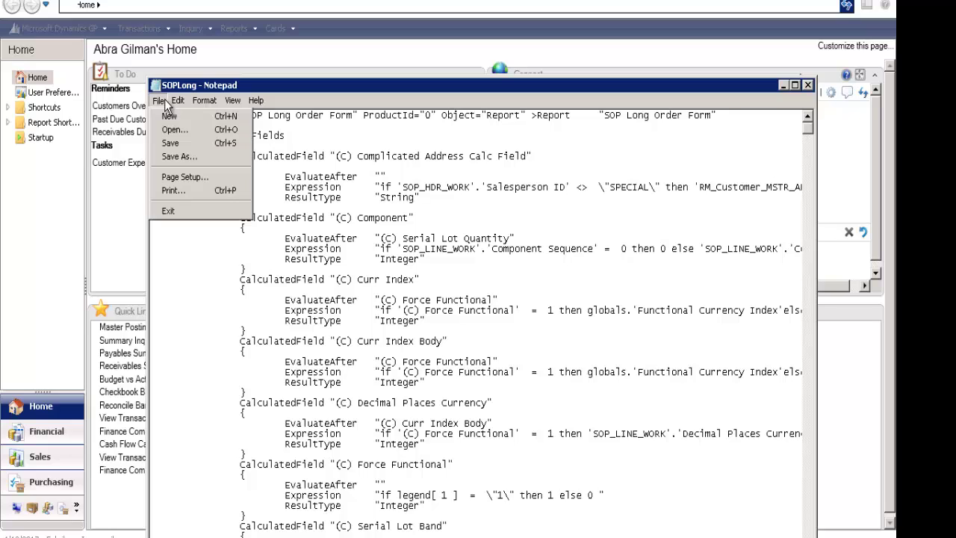
pyautogui.click(170, 142)
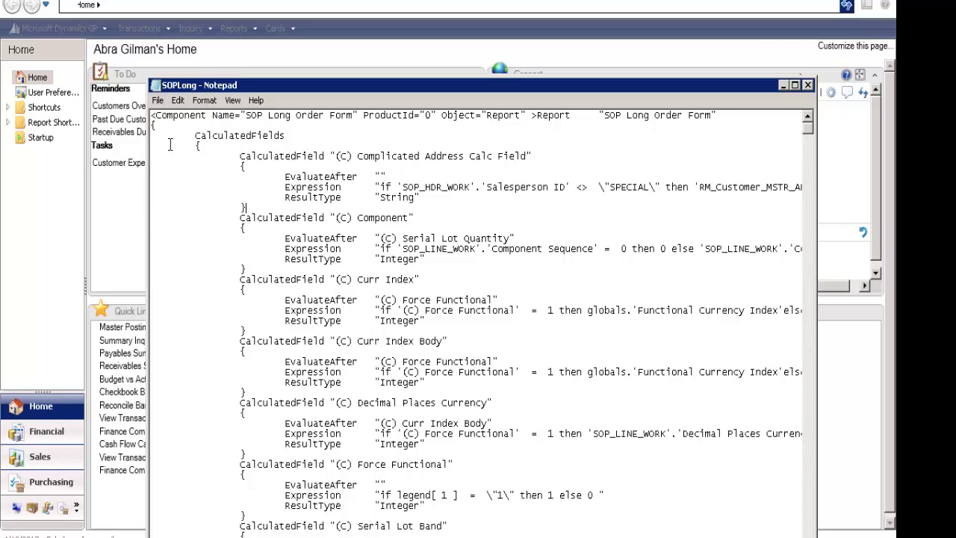
pyautogui.click(807, 85)
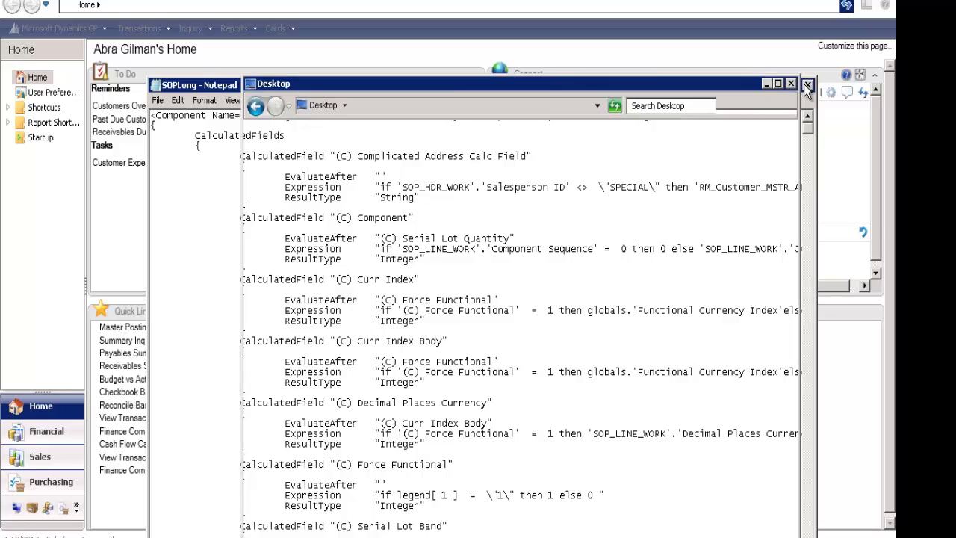
pyautogui.click(791, 84)
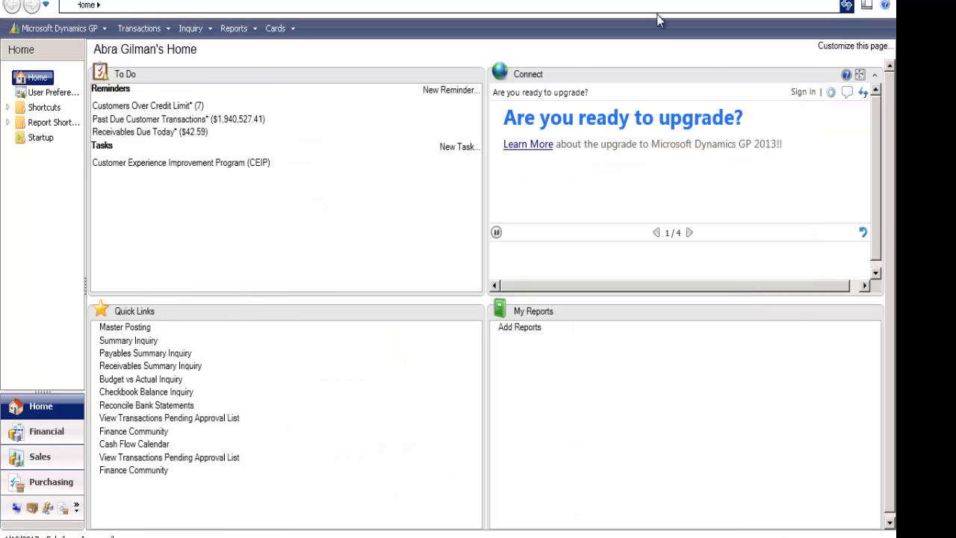
# Step: Import SOPLong.package through Customization Maintenance, confirming the overwrite of SOP Long Order Form
pyautogui.click(96, 33)
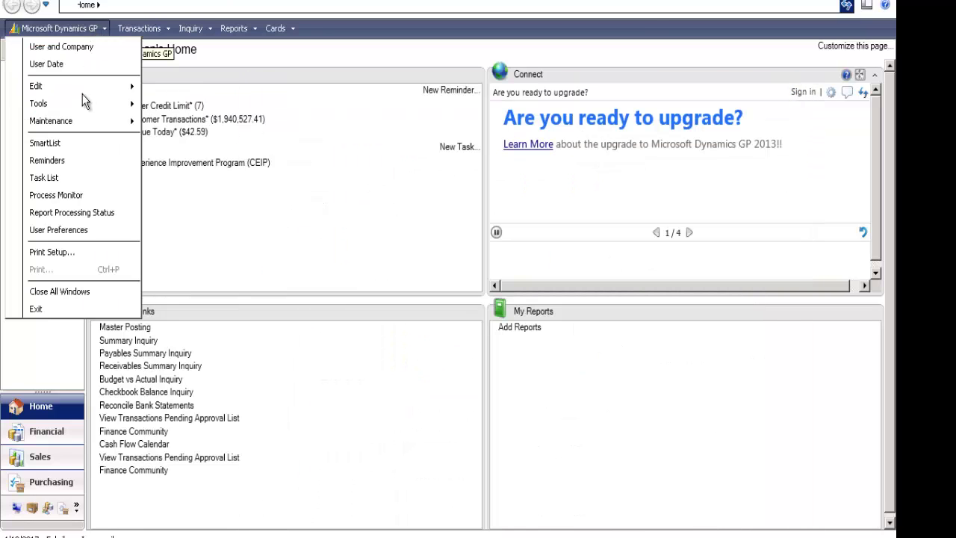
pyautogui.moveTo(86, 106)
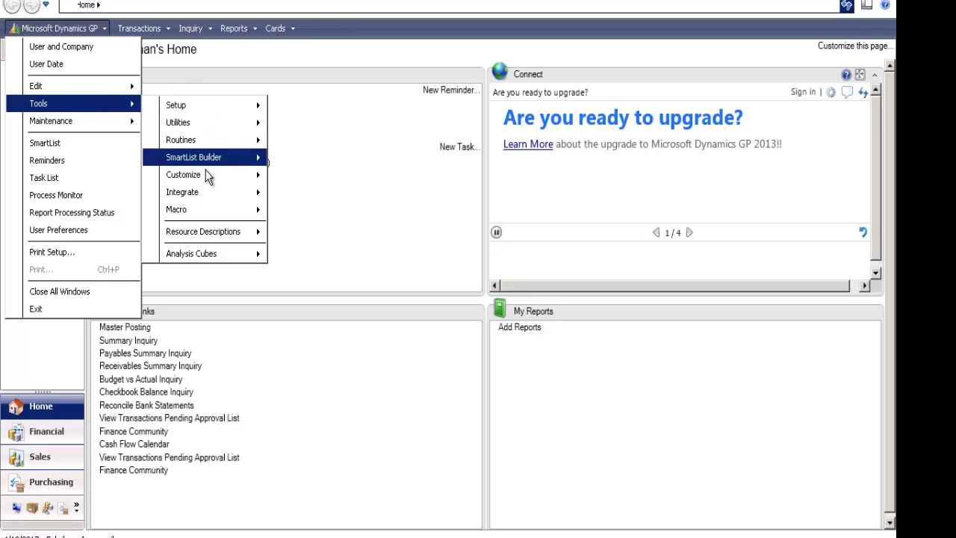
pyautogui.moveTo(219, 172)
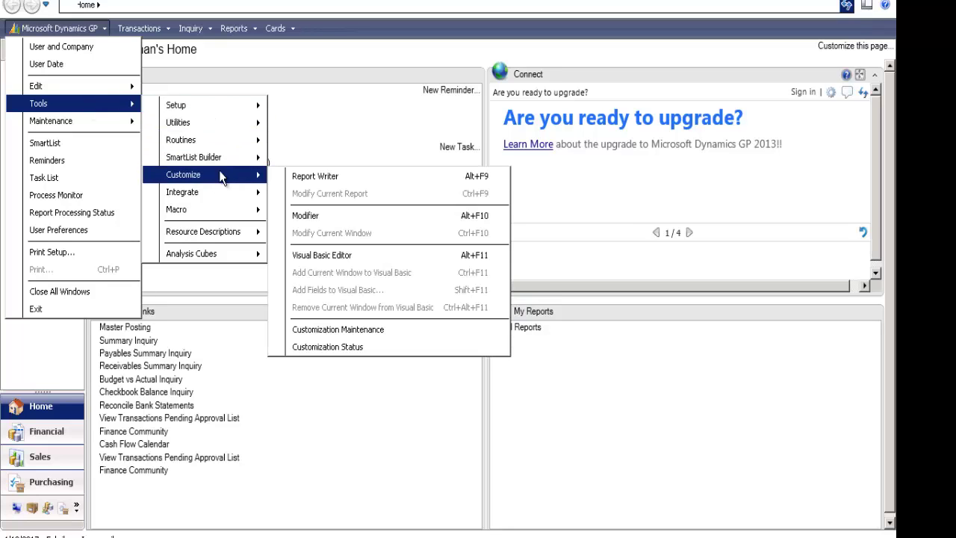
pyautogui.click(311, 334)
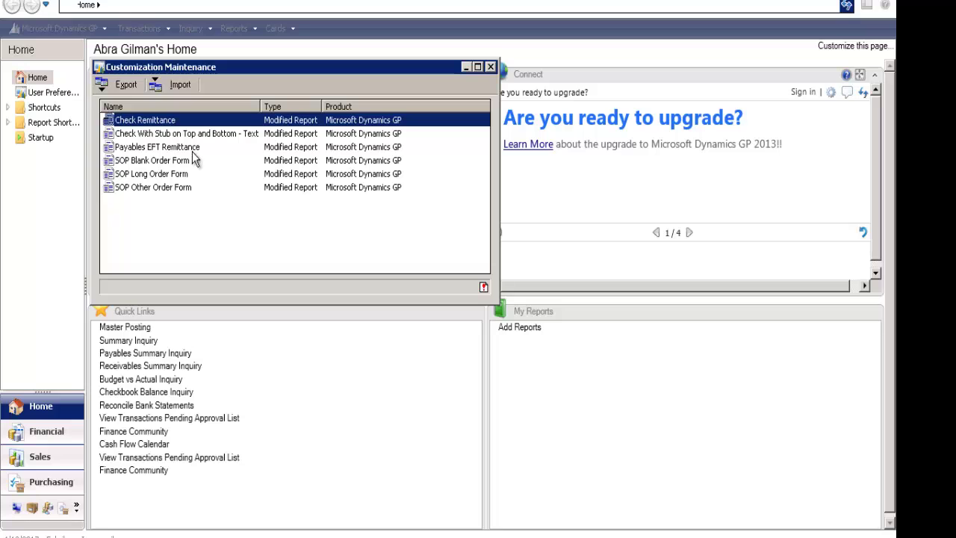
pyautogui.click(179, 85)
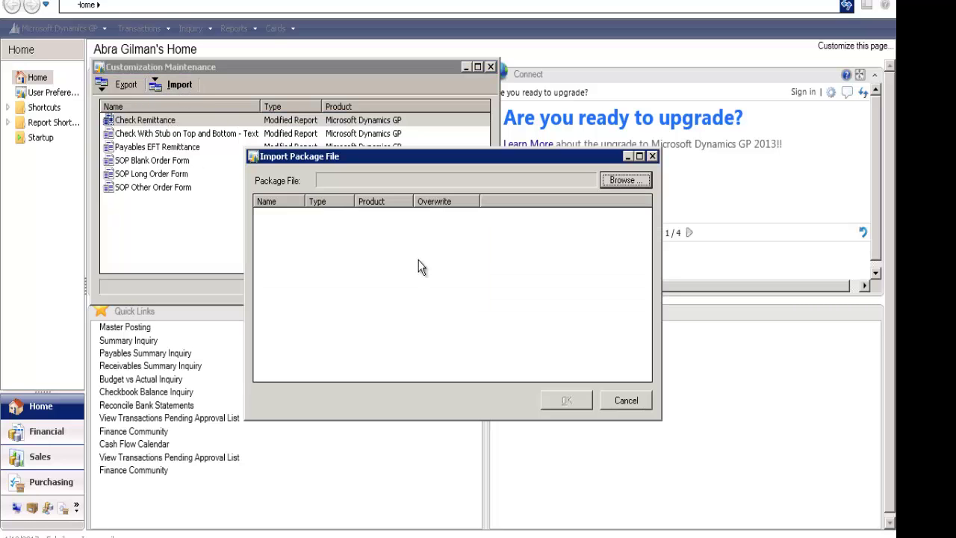
pyautogui.click(632, 187)
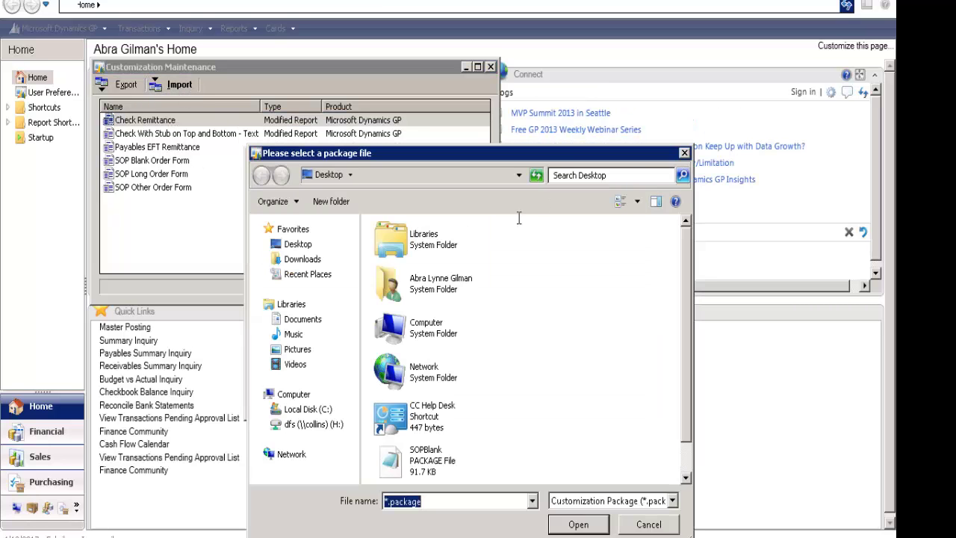
pyautogui.click(686, 456)
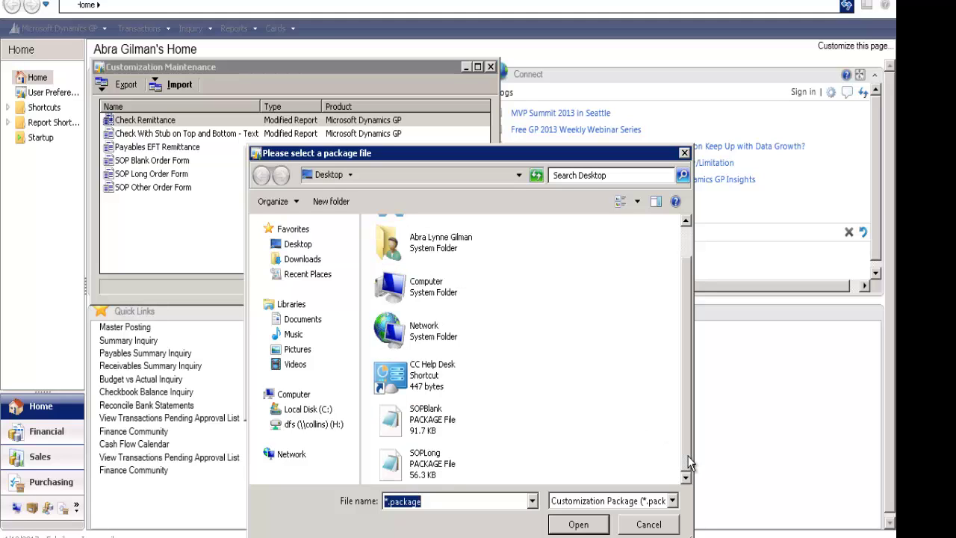
pyautogui.doubleClick(418, 463)
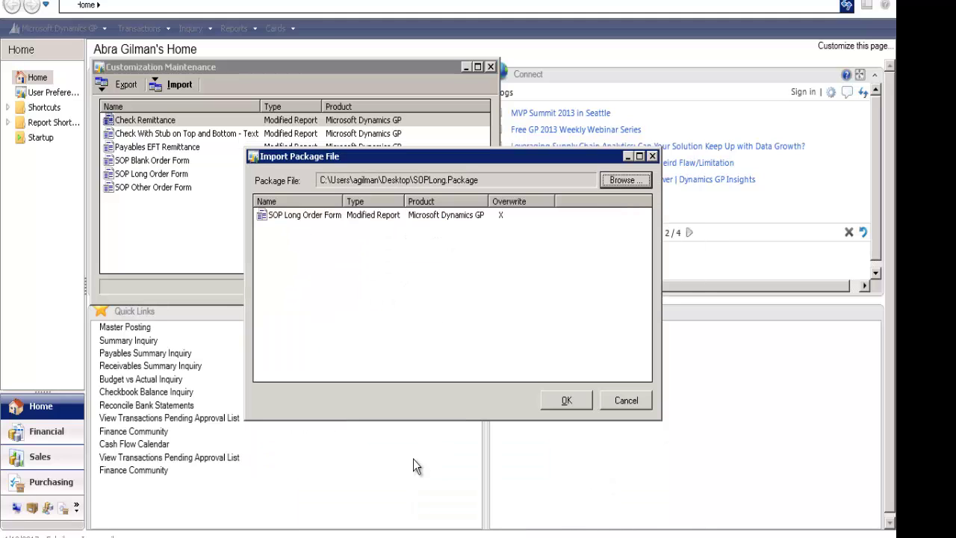
pyautogui.click(567, 401)
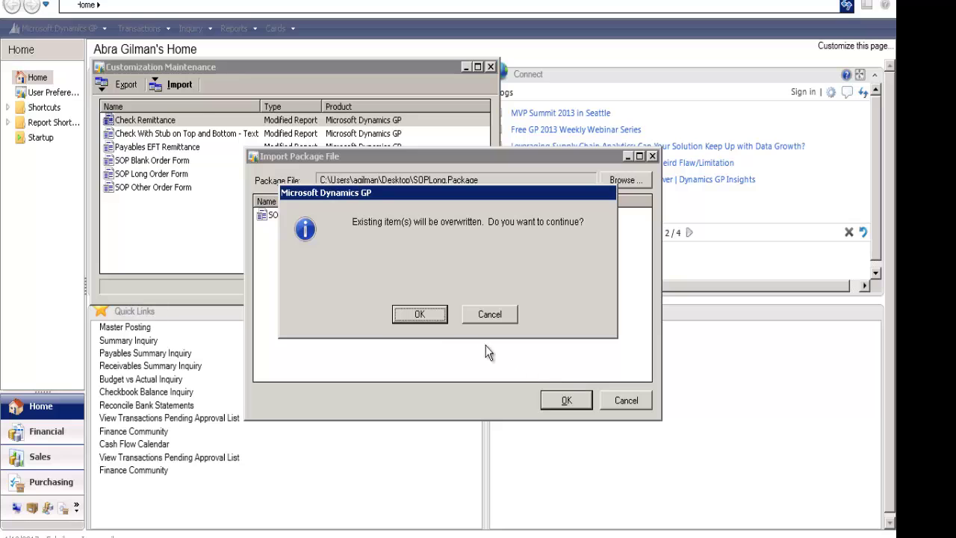
pyautogui.click(437, 314)
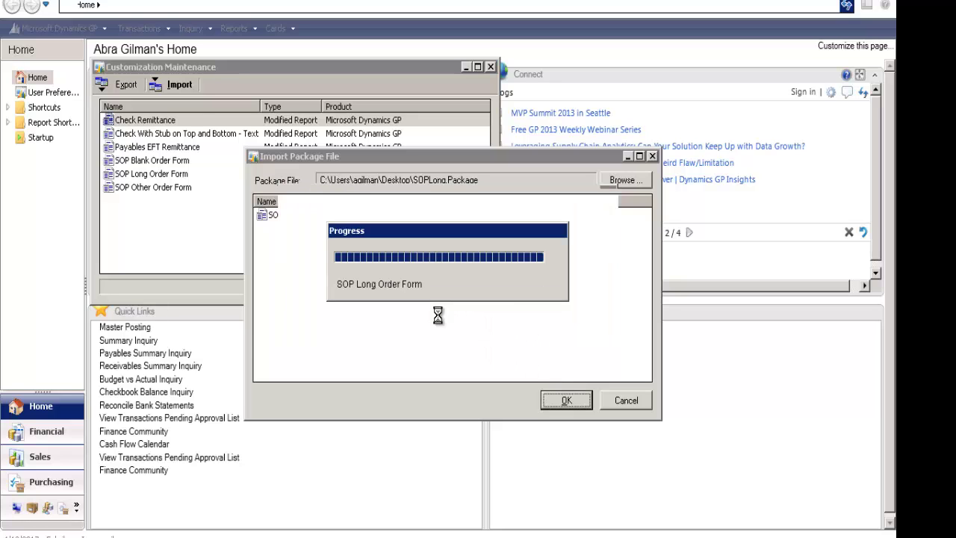
pyautogui.click(490, 66)
pyautogui.click(60, 27)
# Step: Open the modified SOP Long Order Form report's layout in Report Writer
pyautogui.moveTo(45, 103)
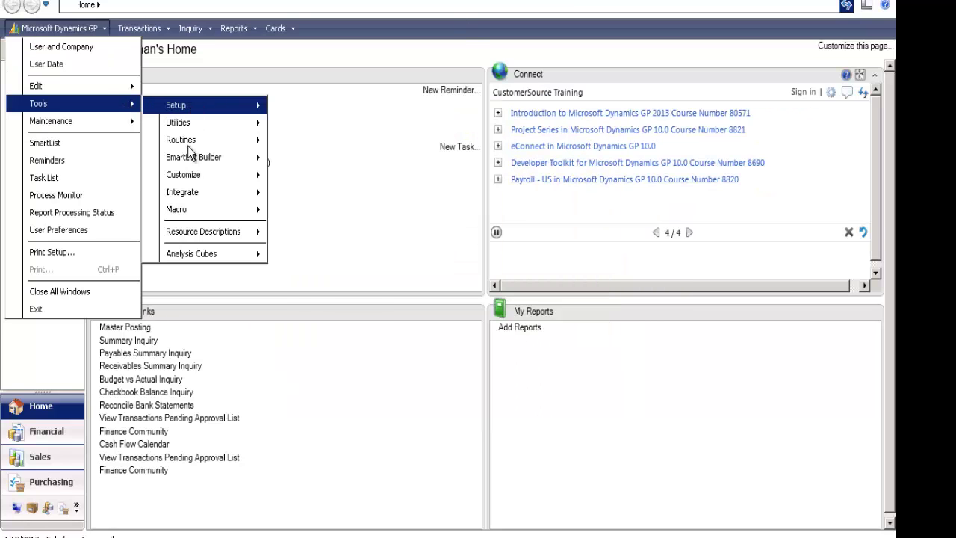
pyautogui.moveTo(187, 176)
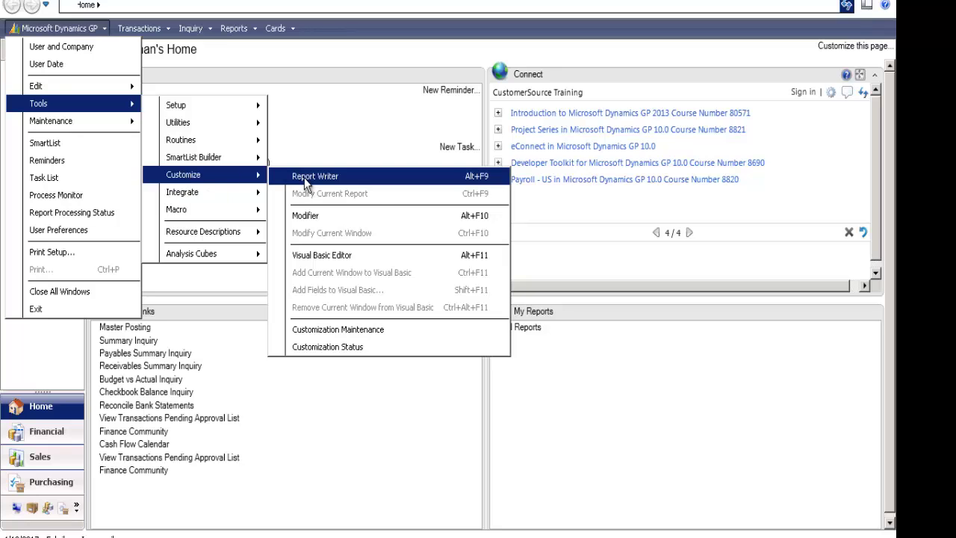
pyautogui.click(306, 179)
pyautogui.click(270, 127)
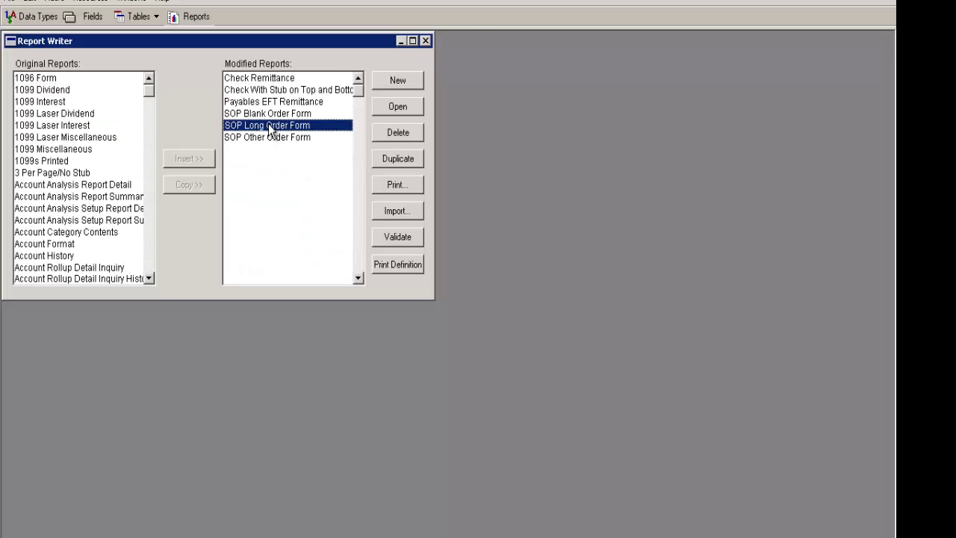
pyautogui.doubleClick(270, 127)
pyautogui.click(433, 145)
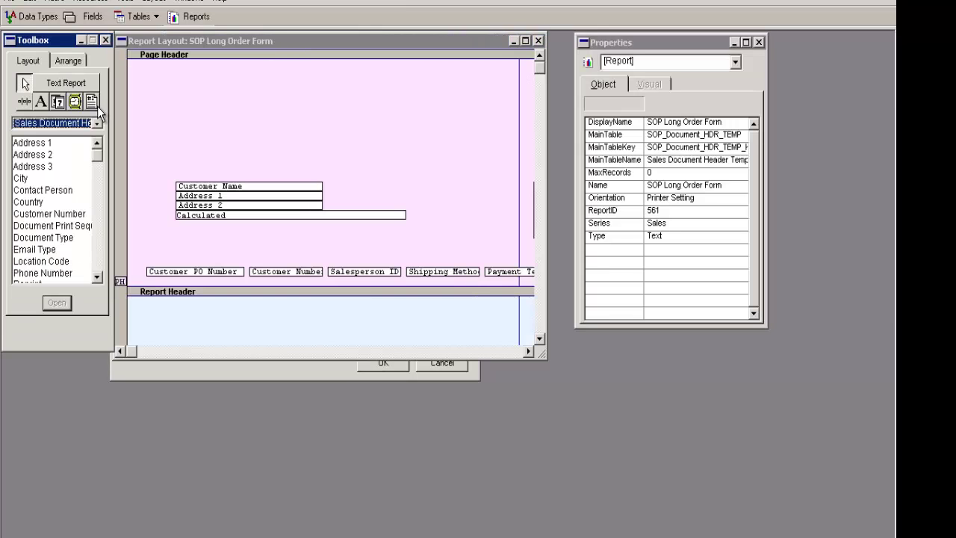
# Step: Open the imported (C) Complicated Address Calc Field from Calculated Fields and move its window aside
pyautogui.click(98, 123)
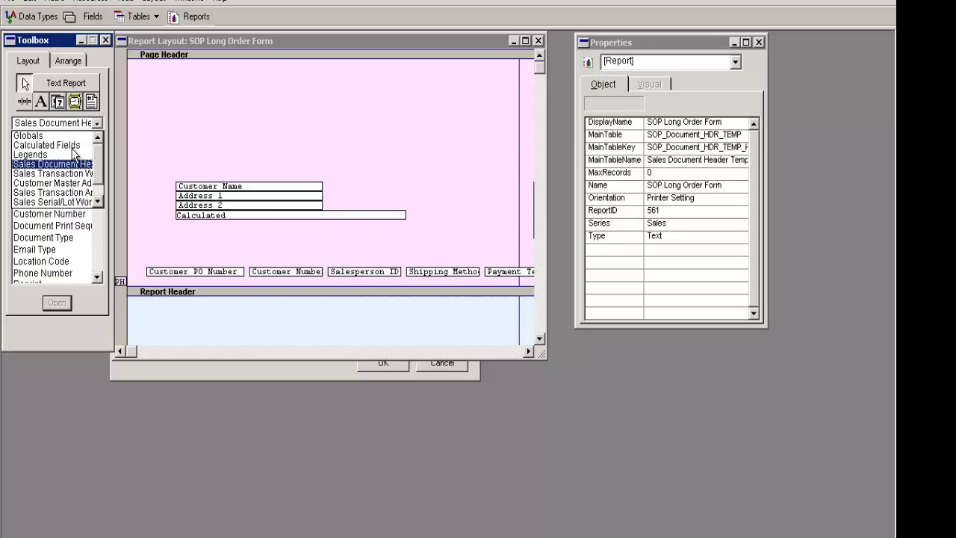
pyautogui.click(75, 155)
pyautogui.doubleClick(71, 144)
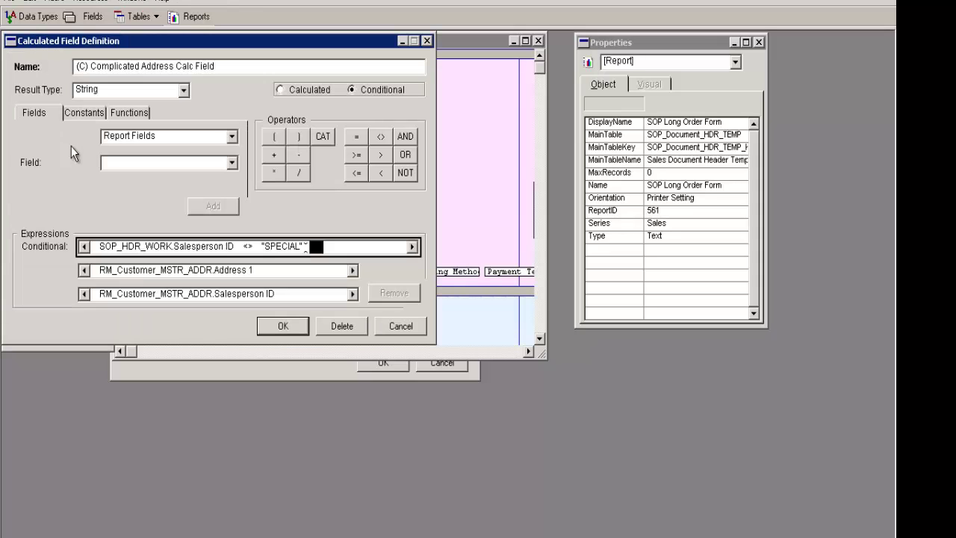
pyautogui.moveTo(213, 43); pyautogui.dragTo(441, 104)
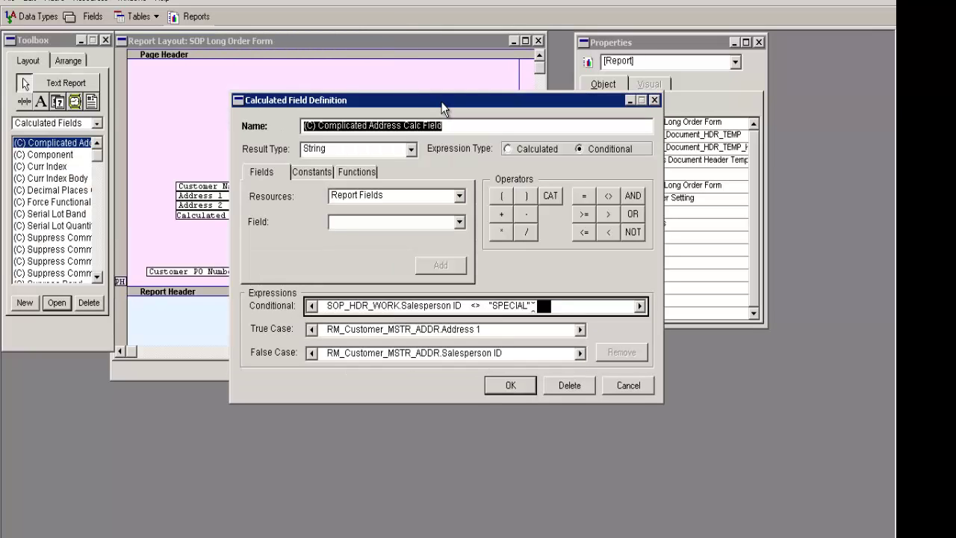